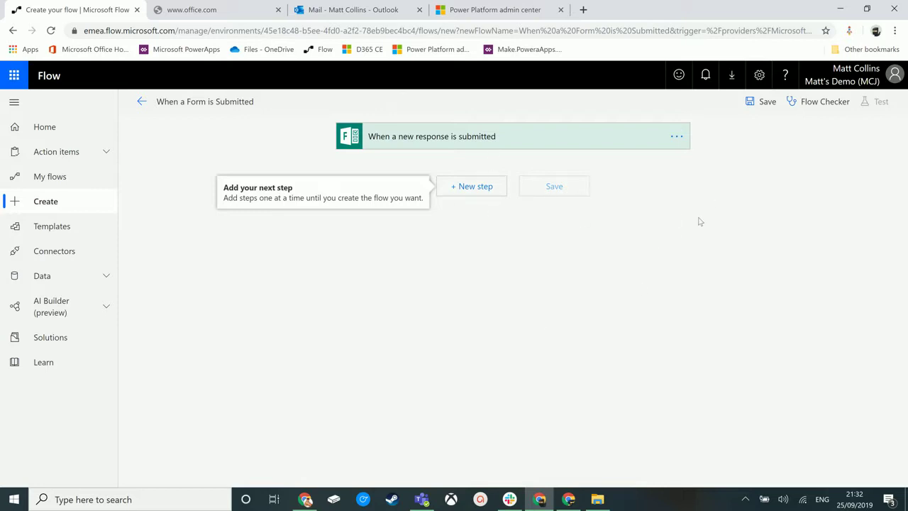
Add a Control > Terminate action after the Forms response trigger, leaving Status as Failed.
click(473, 187)
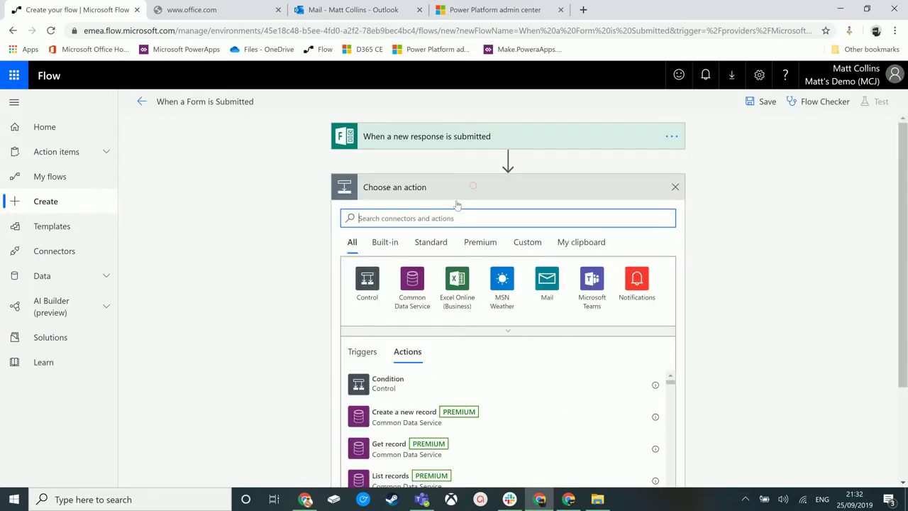
click(367, 284)
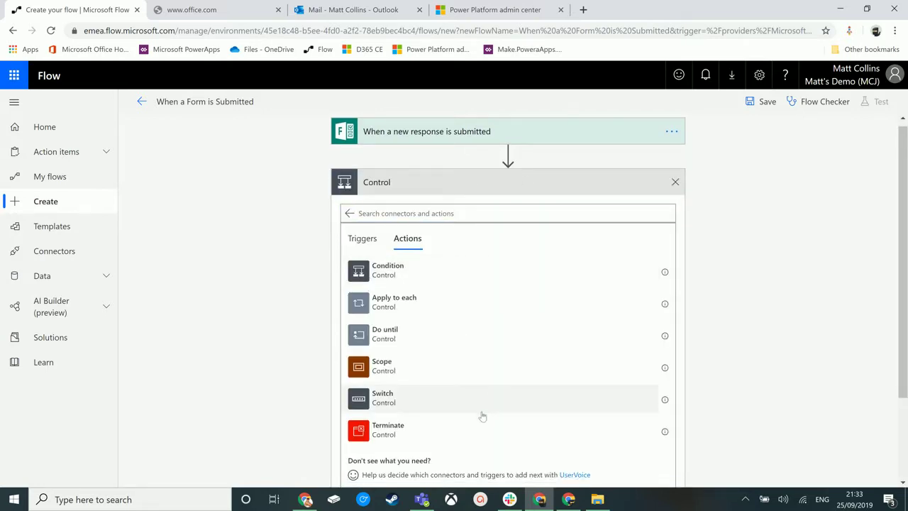
click(411, 379)
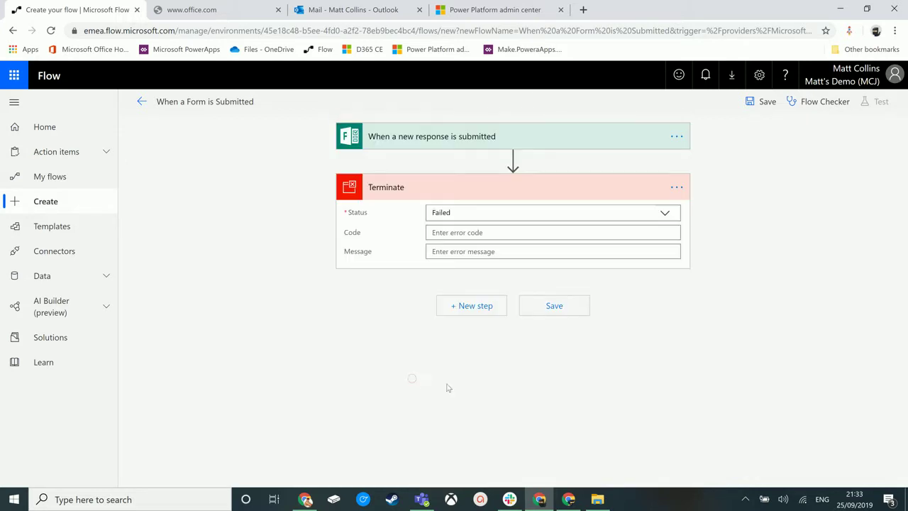
mouse_move(513, 162)
click(665, 215)
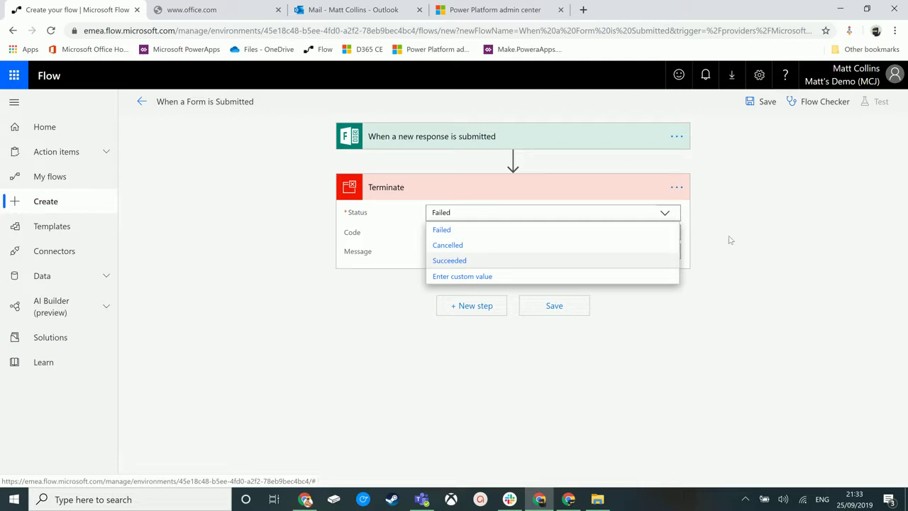
click(695, 205)
click(513, 159)
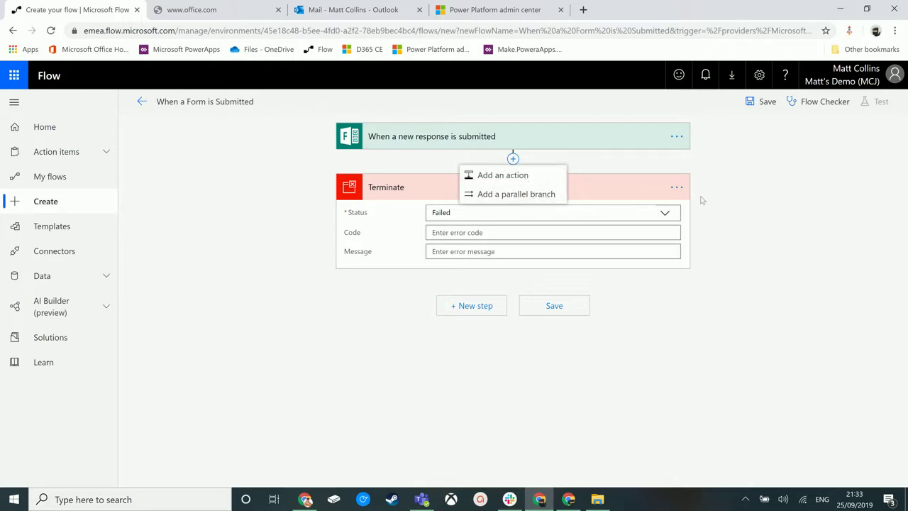
Delete the Terminate step and add a Condition after the form trigger.
click(676, 187)
click(751, 305)
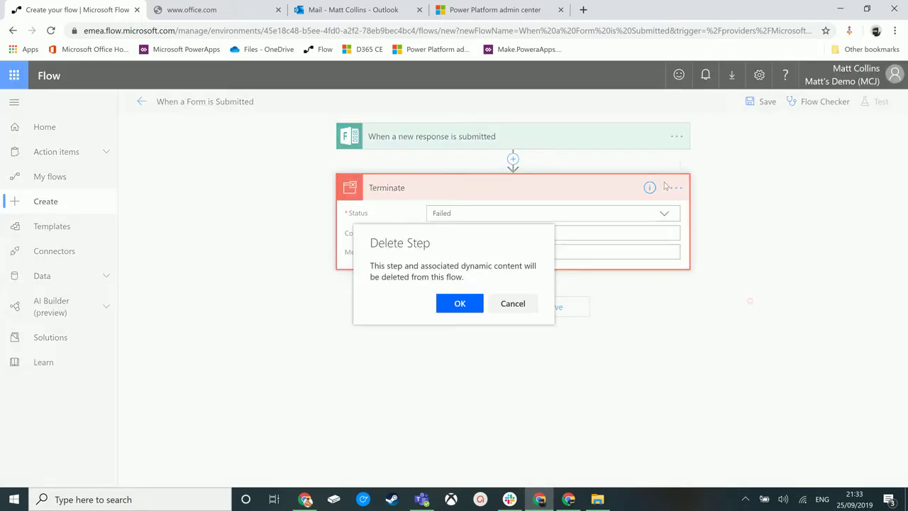
click(469, 305)
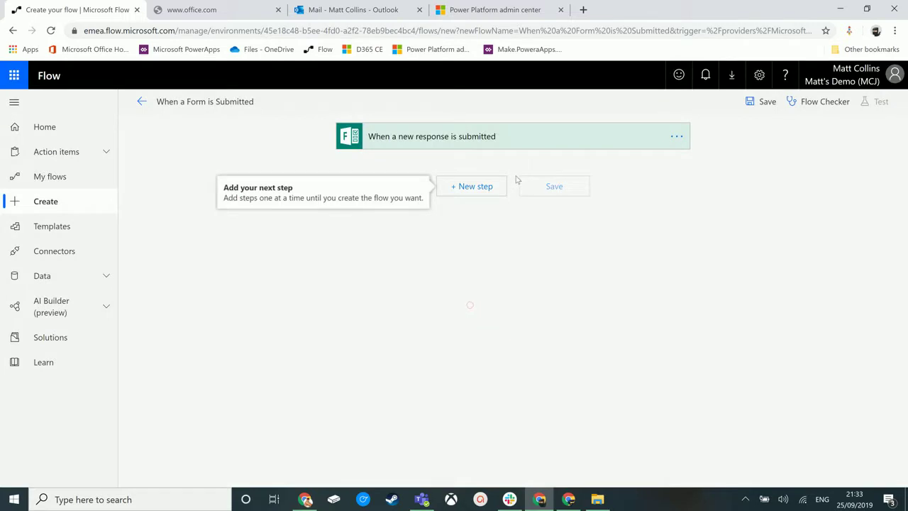
click(458, 188)
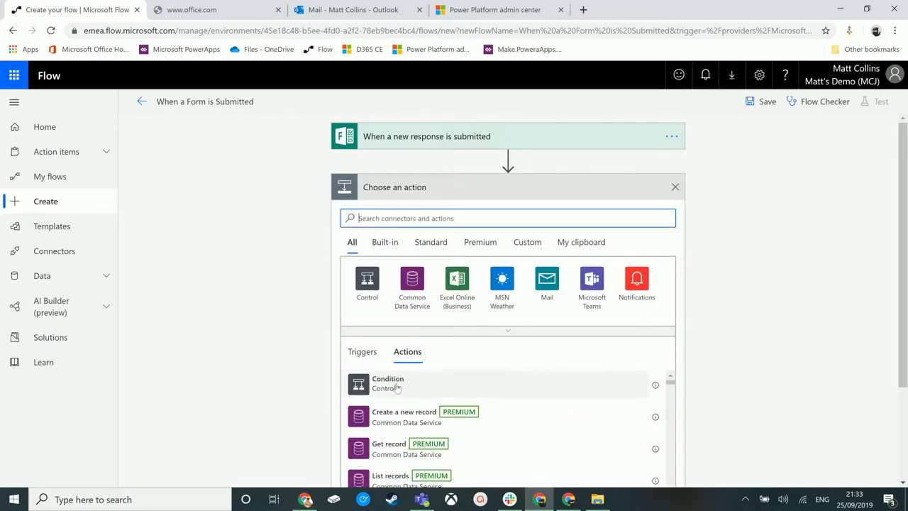
click(395, 387)
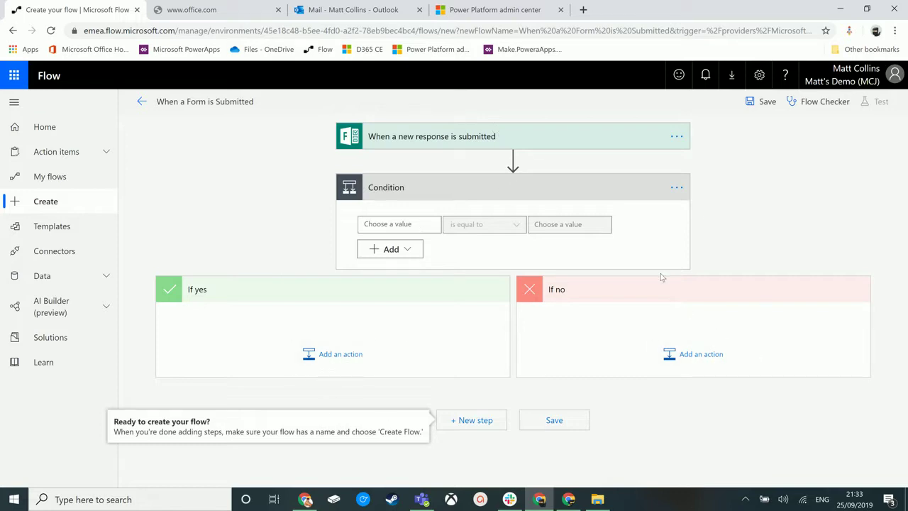
Add 'Send me a mobile notification' to the Condition's If yes branch.
click(329, 354)
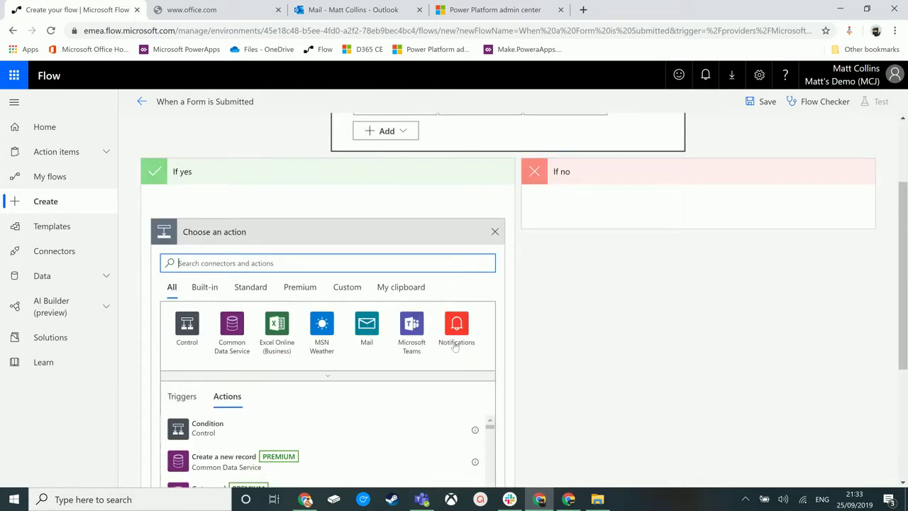
click(456, 329)
click(228, 321)
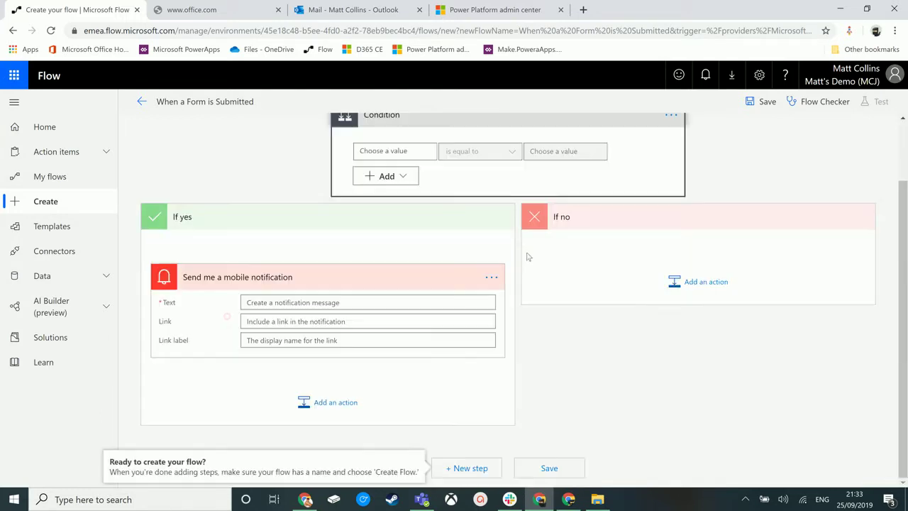
End the If yes branch with a Terminate action set to Succeeded.
click(335, 397)
scroll(536, 345, down, 3)
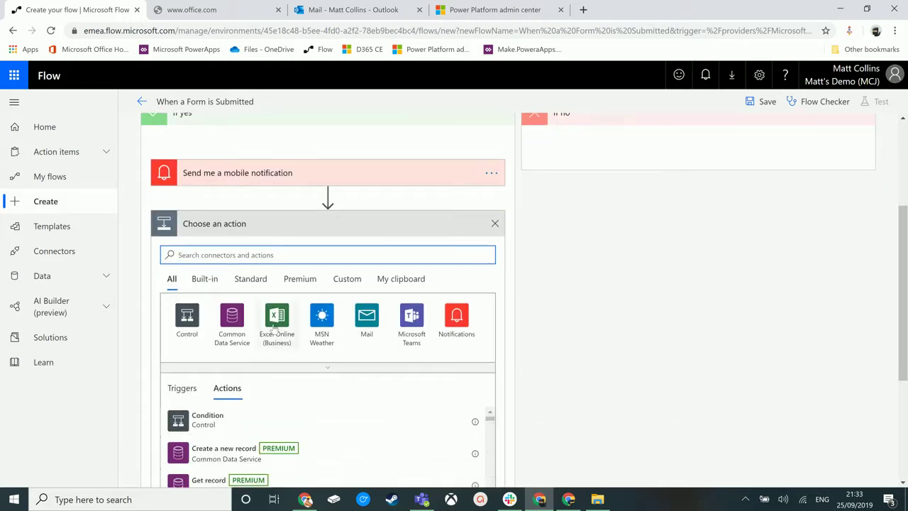
scroll(332, 357, down, 2)
scroll(332, 357, down, 2)
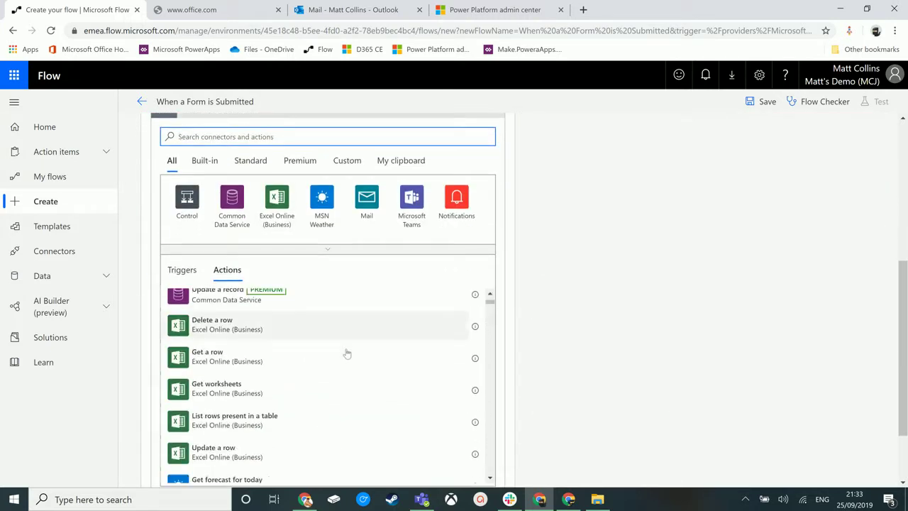
scroll(333, 354, up, 4)
click(224, 210)
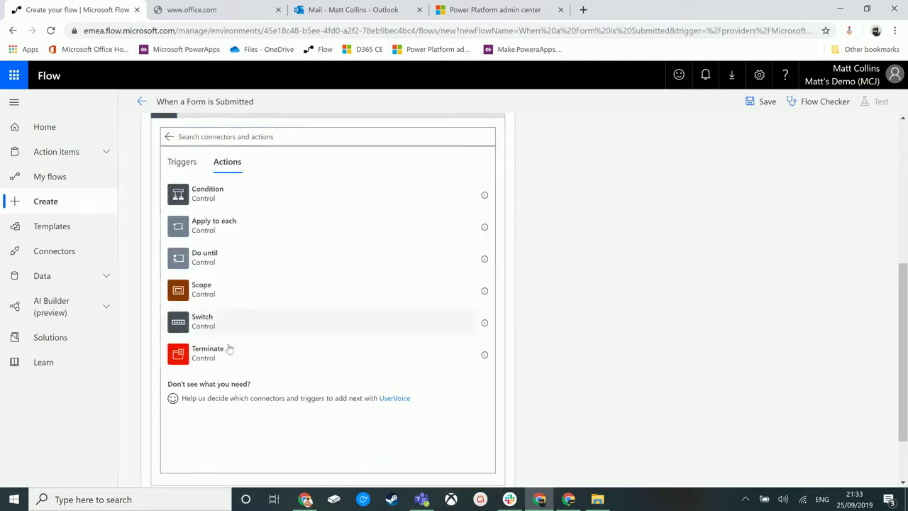
click(223, 354)
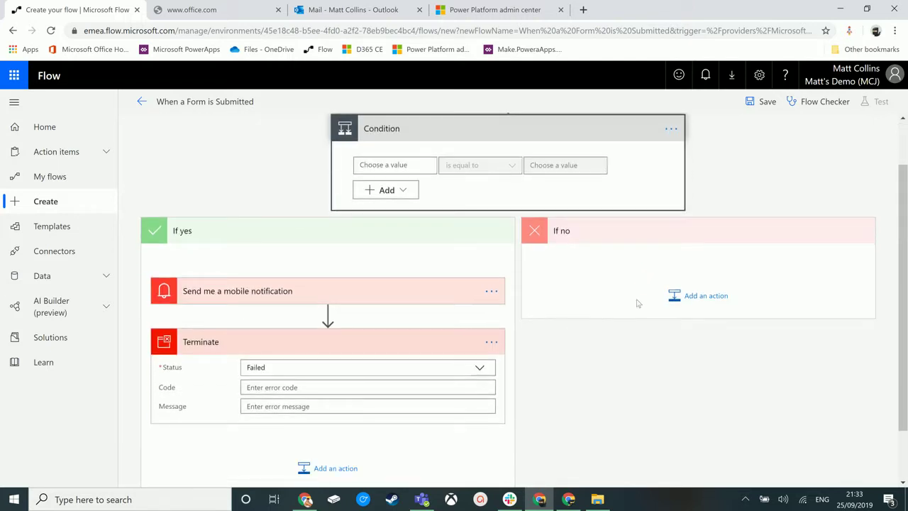
click(480, 368)
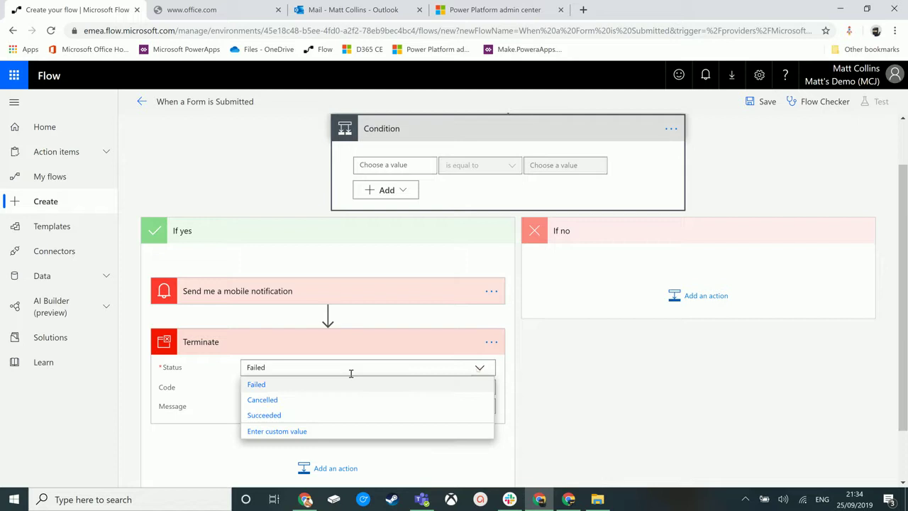
click(337, 411)
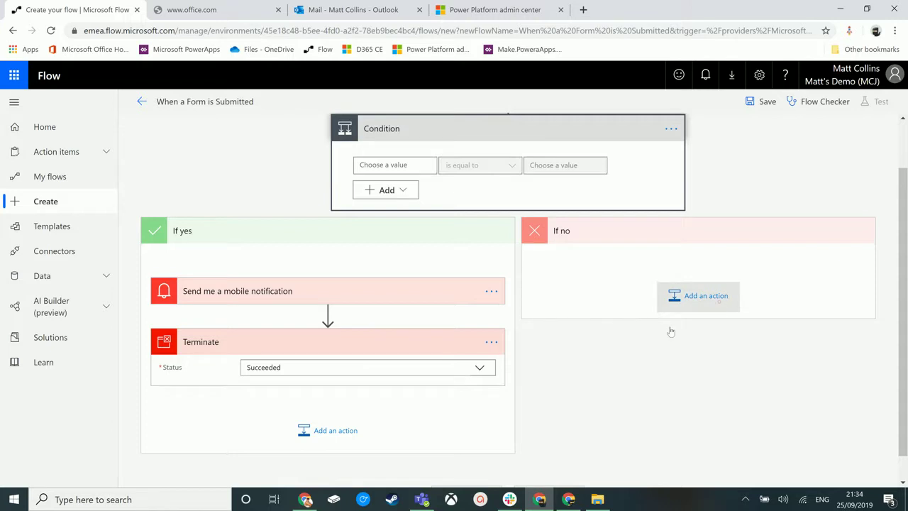
Search 'email' and add Office 365 Outlook's Send an email (V2) under If no.
click(720, 306)
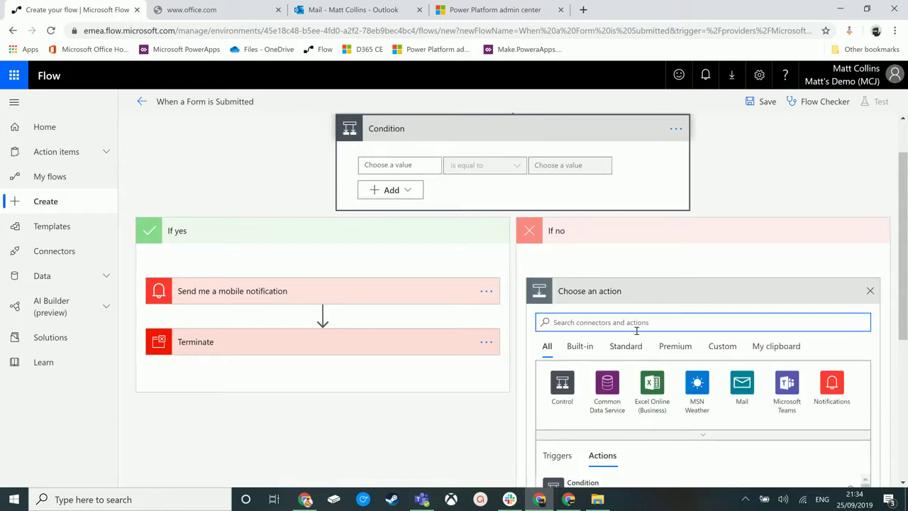
text(email)
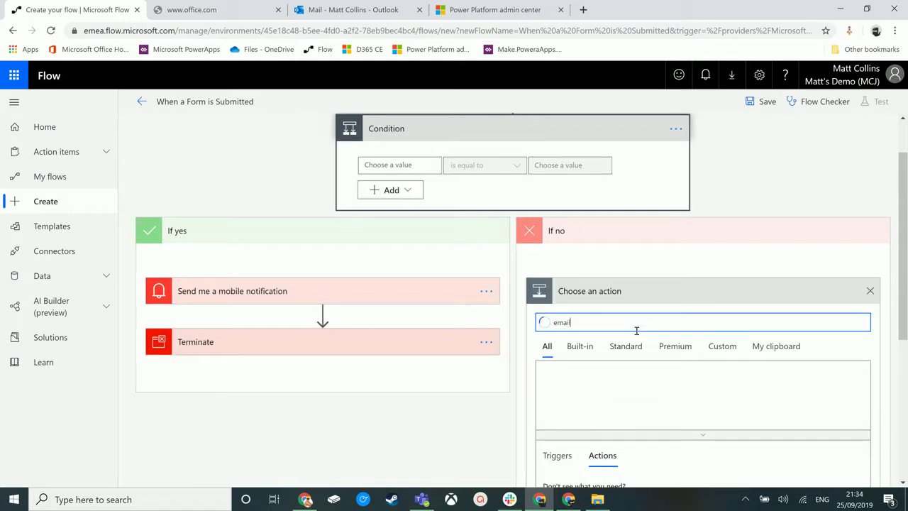
click(650, 386)
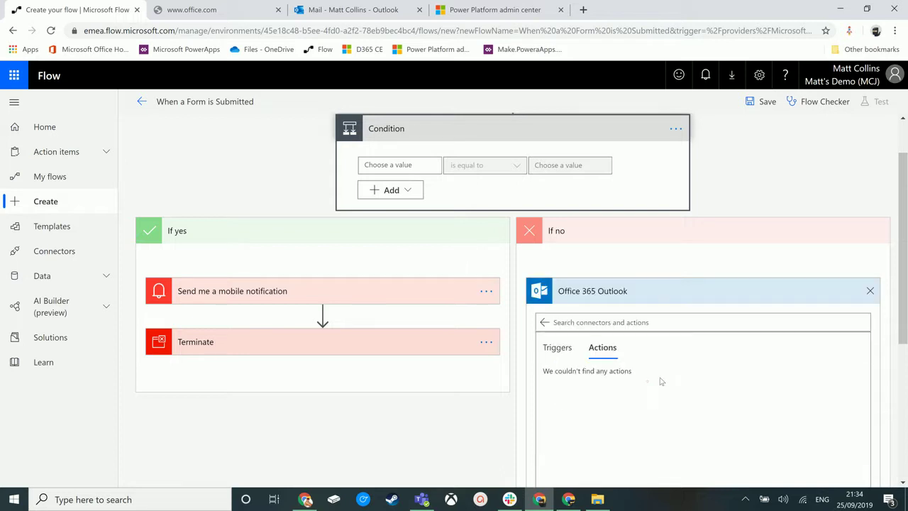
scroll(881, 366, down, 3)
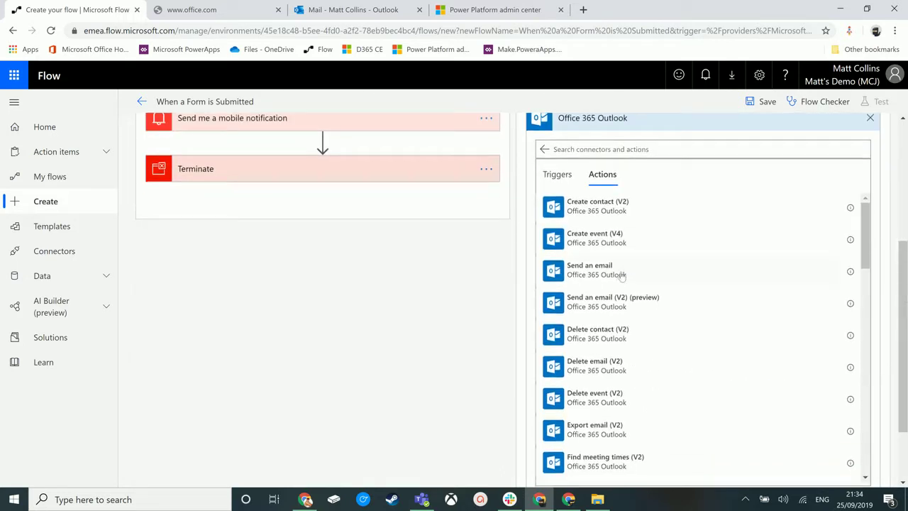
scroll(607, 268, down, 1)
scroll(614, 269, up, 2)
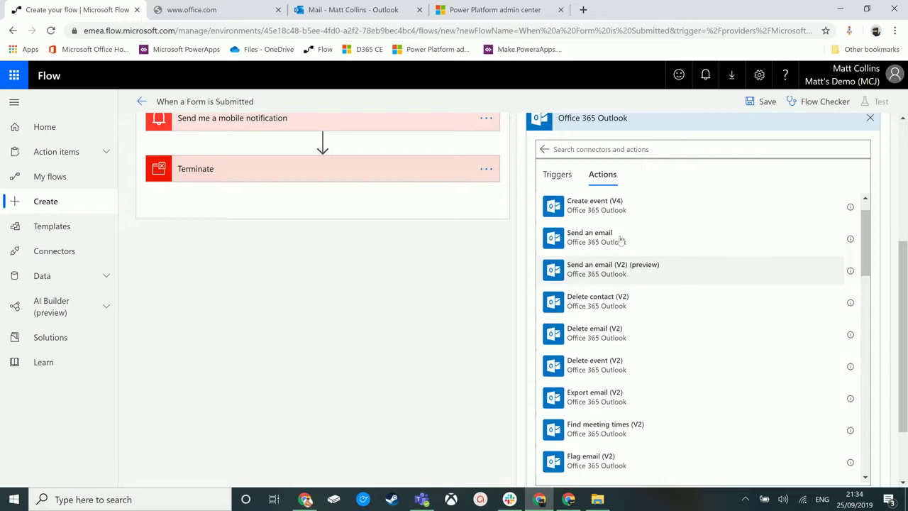
click(638, 296)
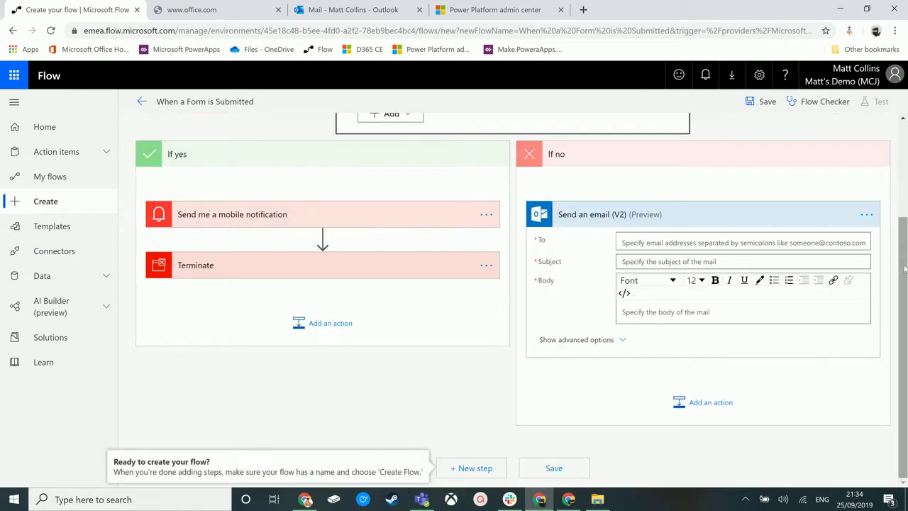
scroll(902, 264, up, 1)
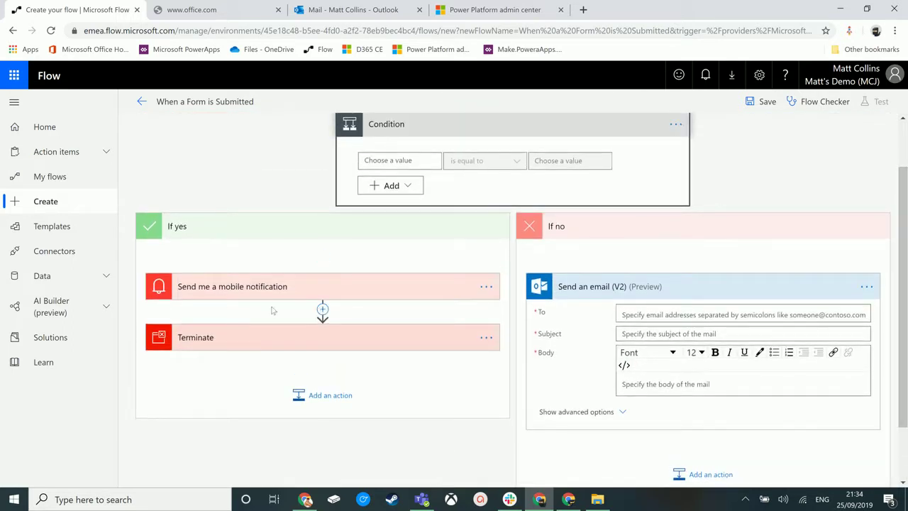
Append Terminate 2 with Status Failed to the If no branch, then start a step below the Condition.
click(276, 339)
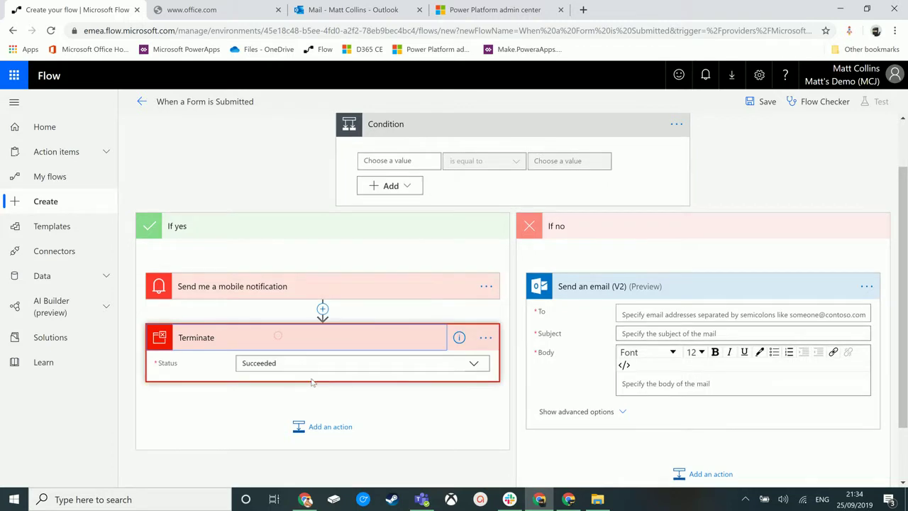
click(276, 336)
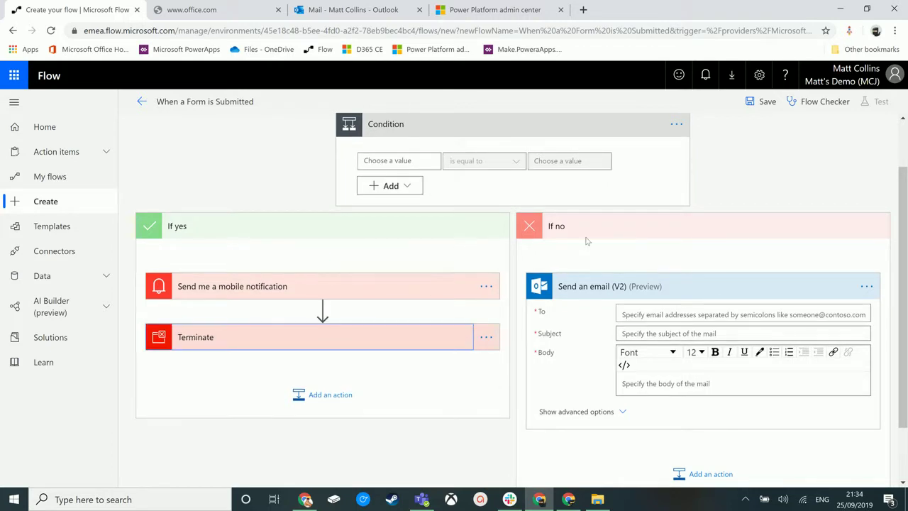
scroll(777, 362, down, 1)
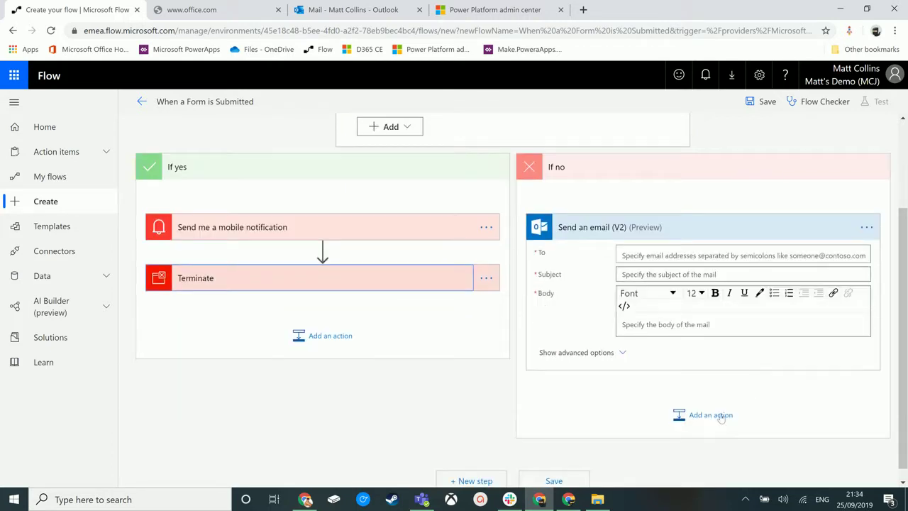
click(741, 406)
scroll(698, 341, down, 1)
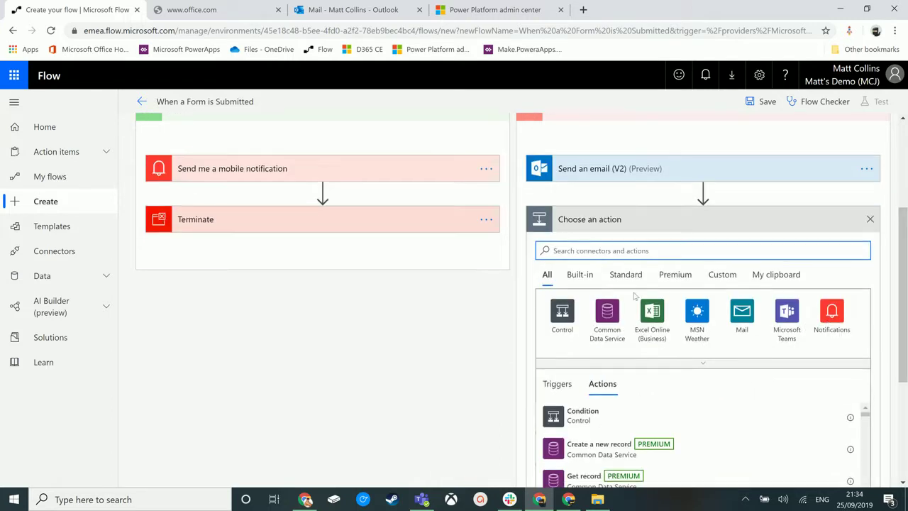
click(553, 302)
scroll(585, 445, down, 1)
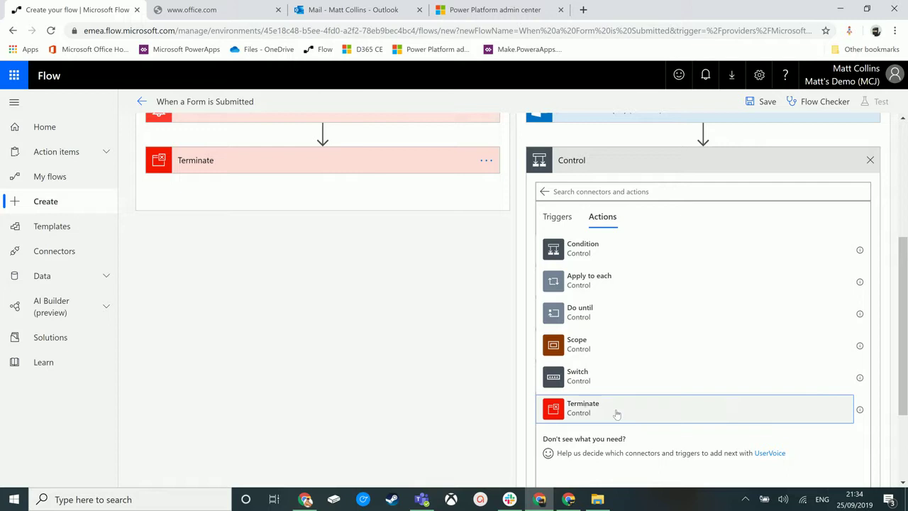
click(583, 409)
click(855, 302)
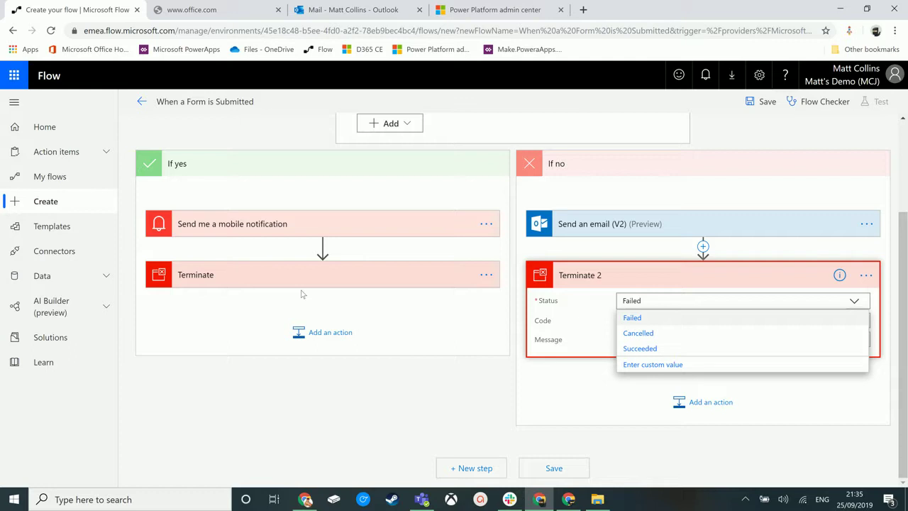
click(475, 469)
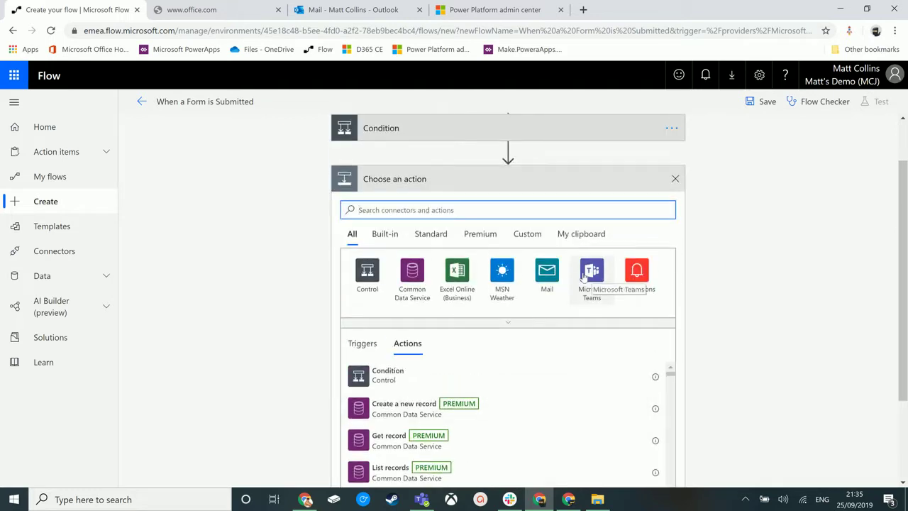
Add the Mail 'Send an email notification (V3)' action below the Condition.
click(550, 281)
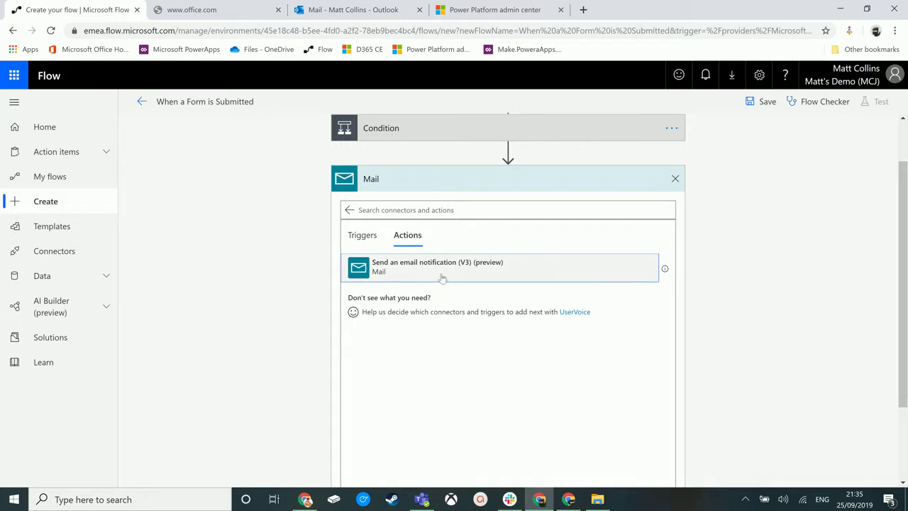
click(440, 275)
scroll(538, 234, up, 1)
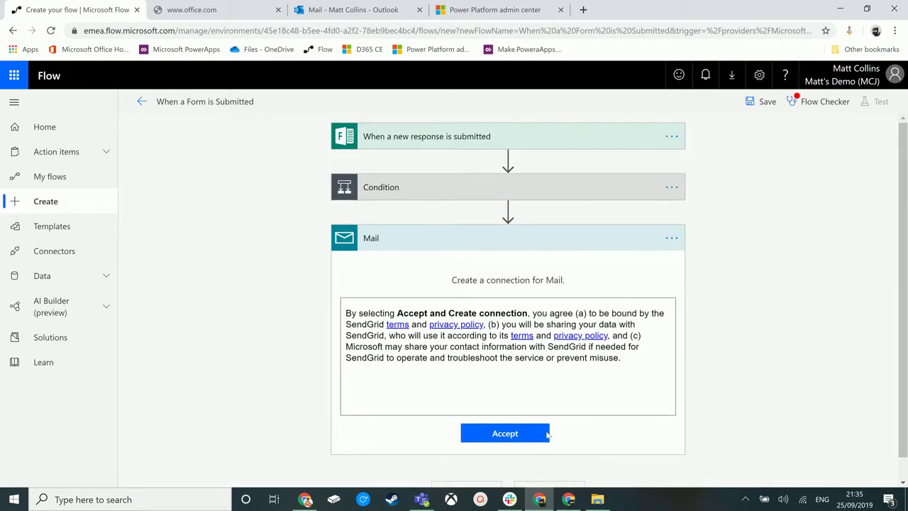
Delete the Terminate 2 step from the If no branch and confirm the removal.
click(468, 195)
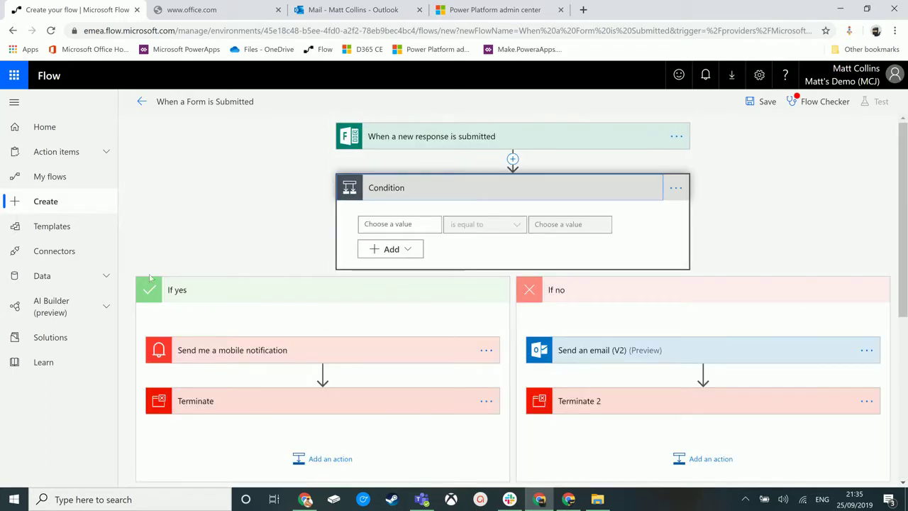
scroll(729, 197, down, 2)
click(866, 341)
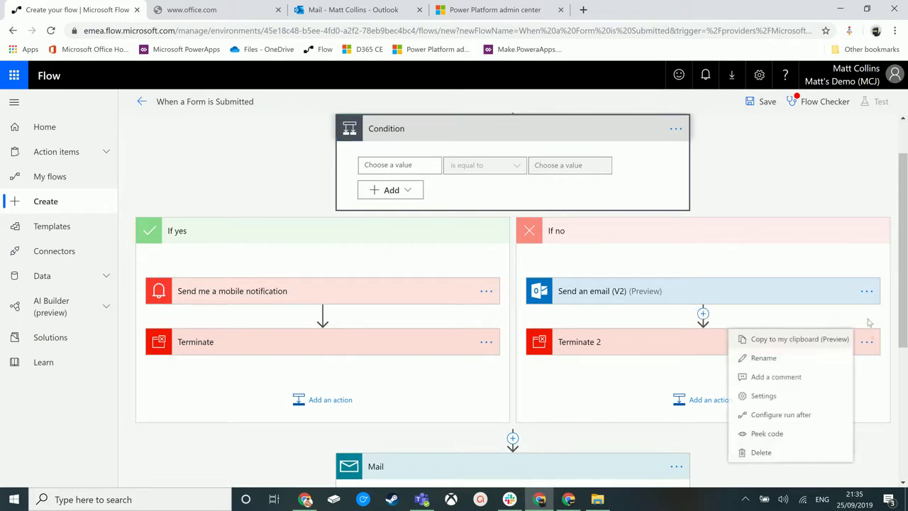
click(789, 458)
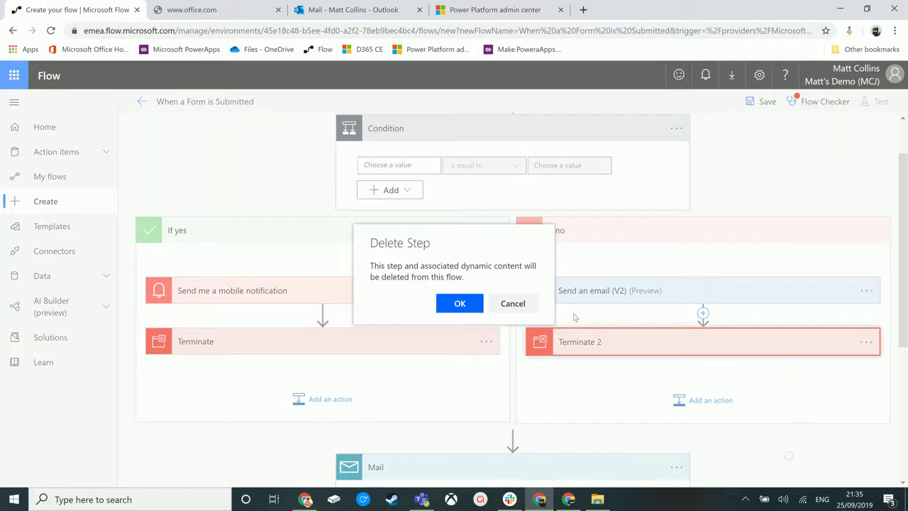
click(472, 311)
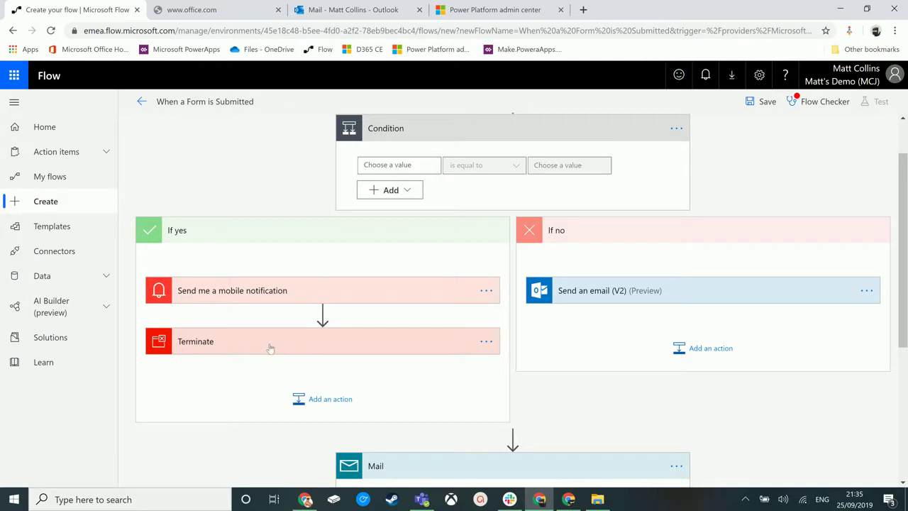
Add a Control > Terminate step after Mail, keeping Status Failed.
scroll(706, 305, down, 2)
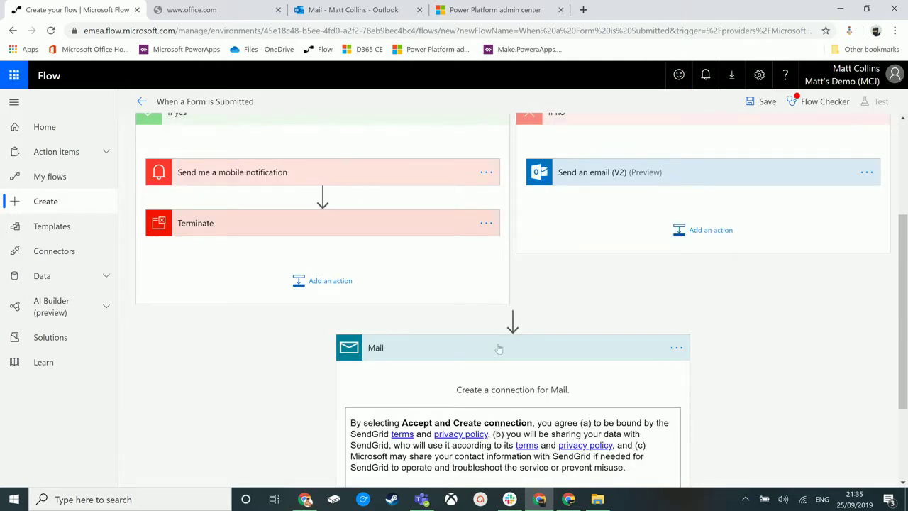
scroll(569, 338, up, 2)
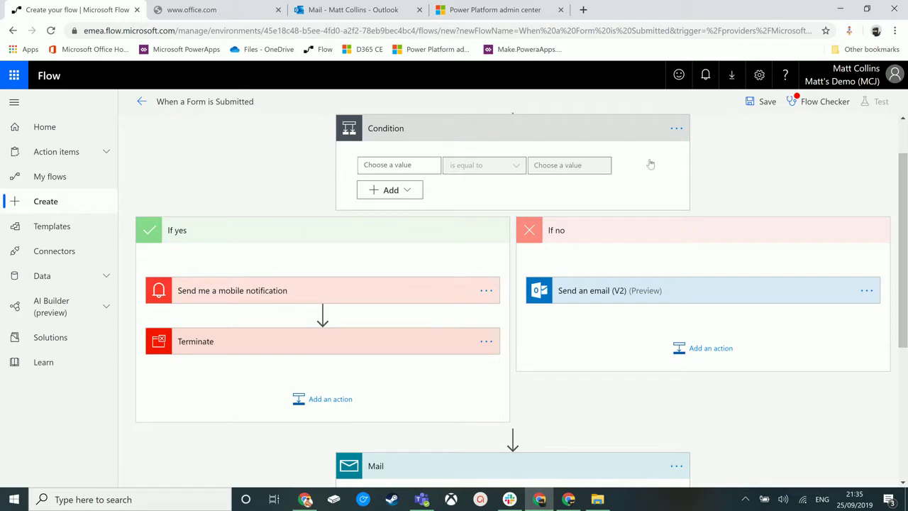
scroll(648, 417, down, 4)
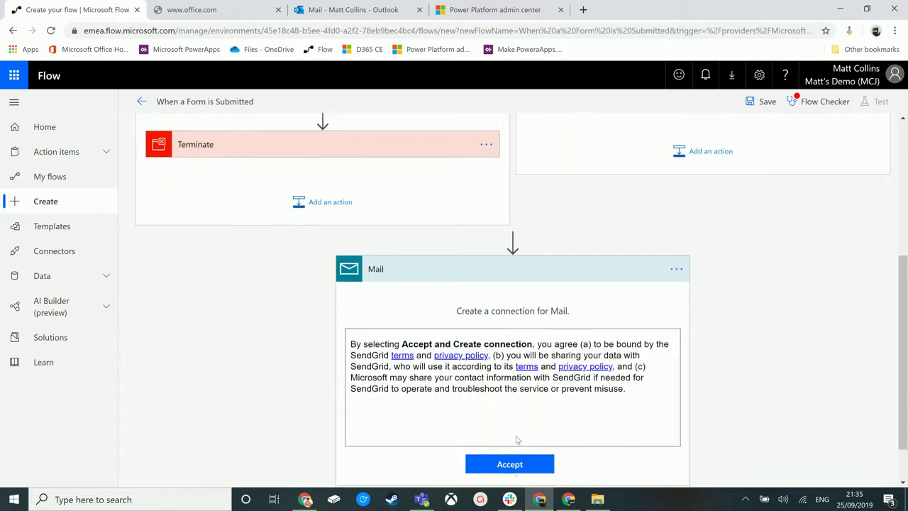
click(457, 473)
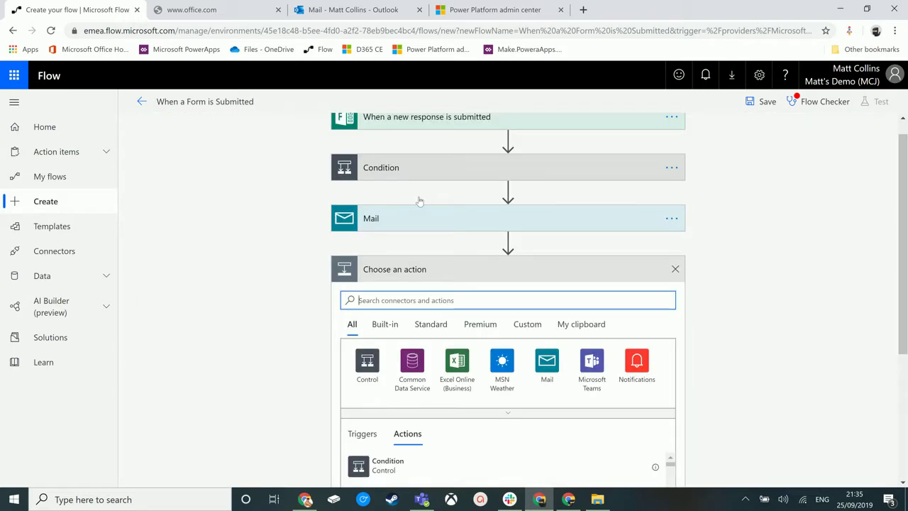
click(368, 305)
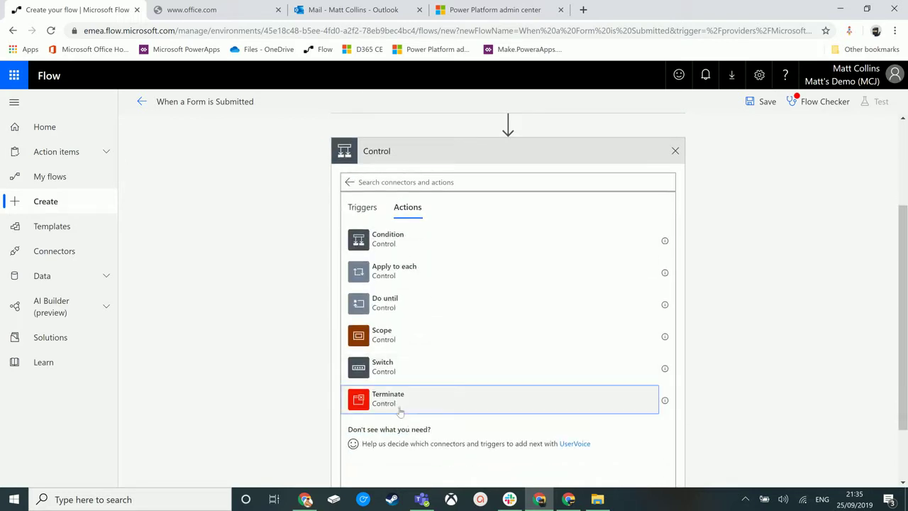
click(400, 409)
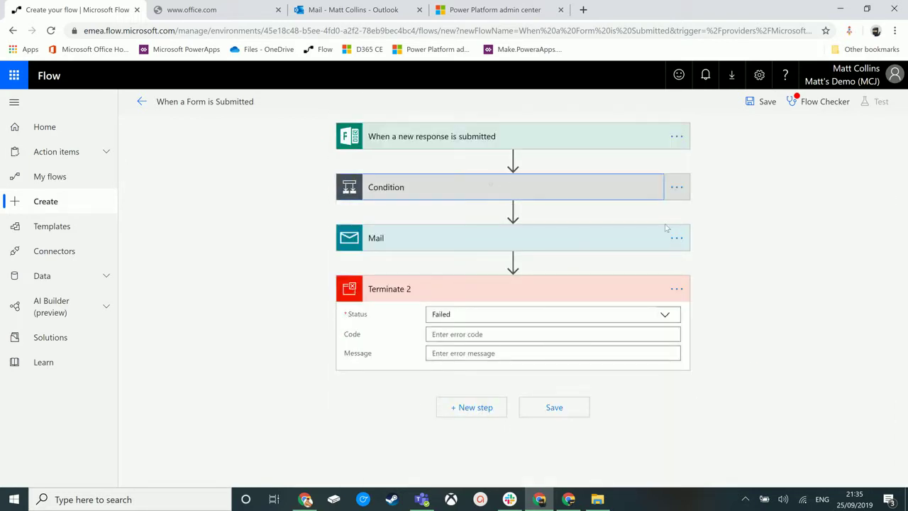
click(494, 188)
scroll(417, 280, down, 2)
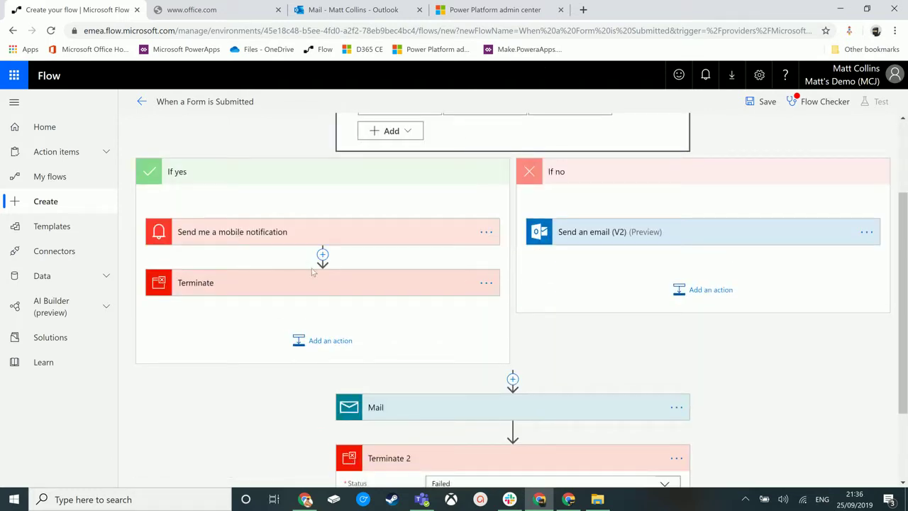
scroll(506, 464, down, 1)
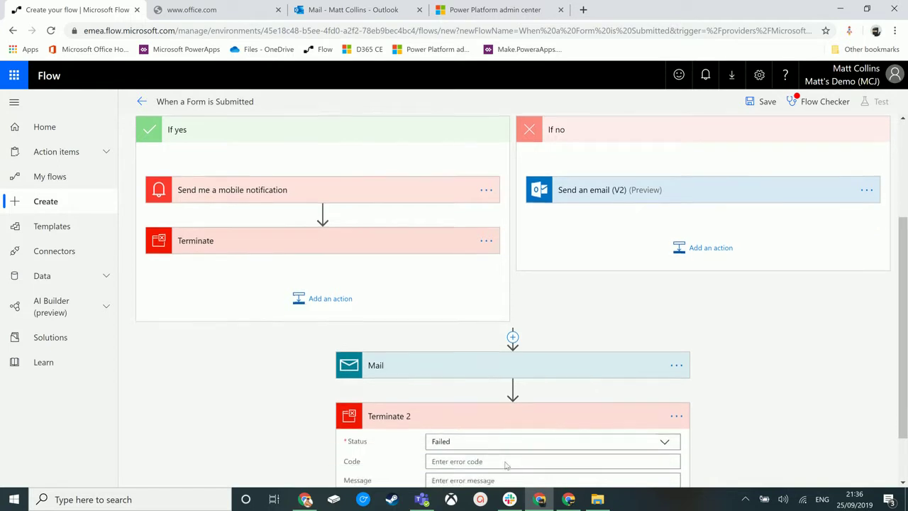
scroll(505, 464, down, 1)
scroll(486, 110, up, 2)
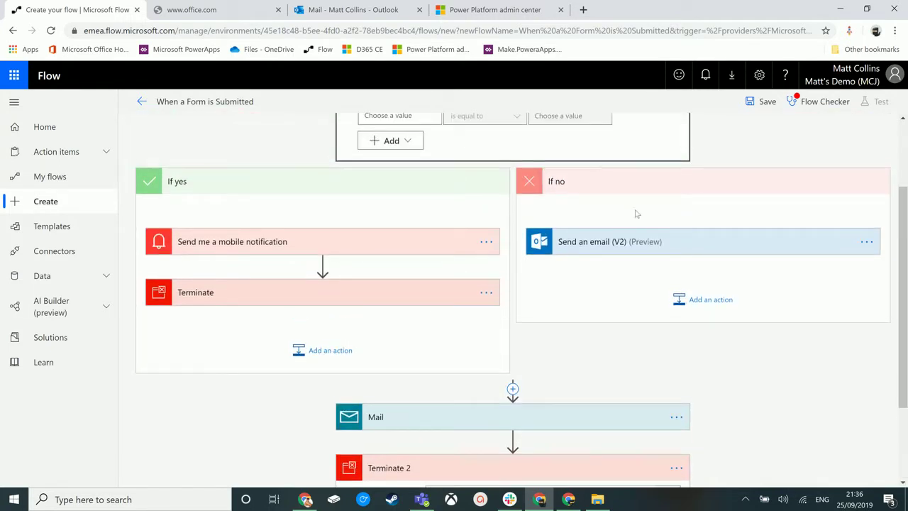
scroll(512, 443, down, 1)
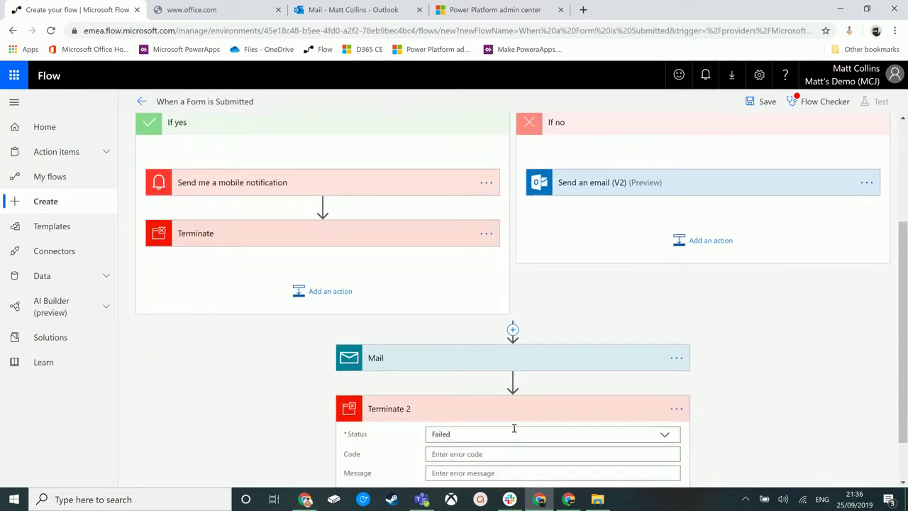
scroll(632, 362, up, 1)
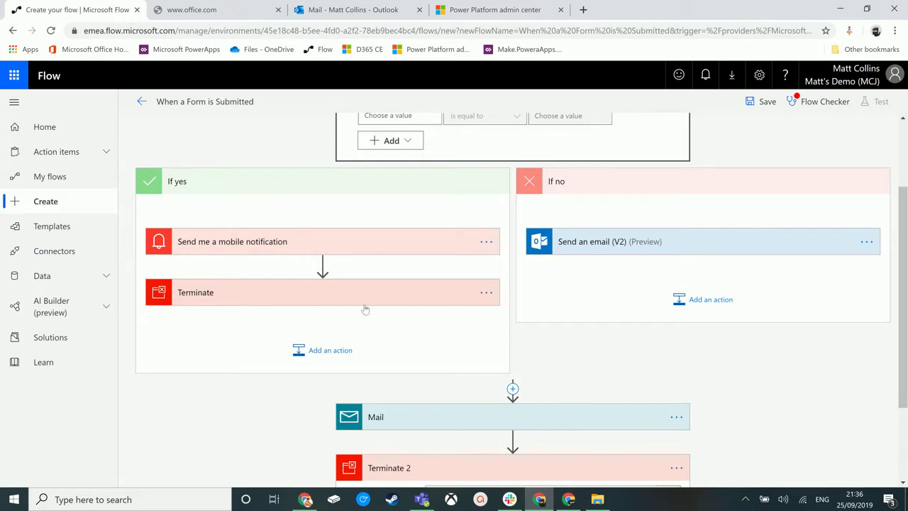